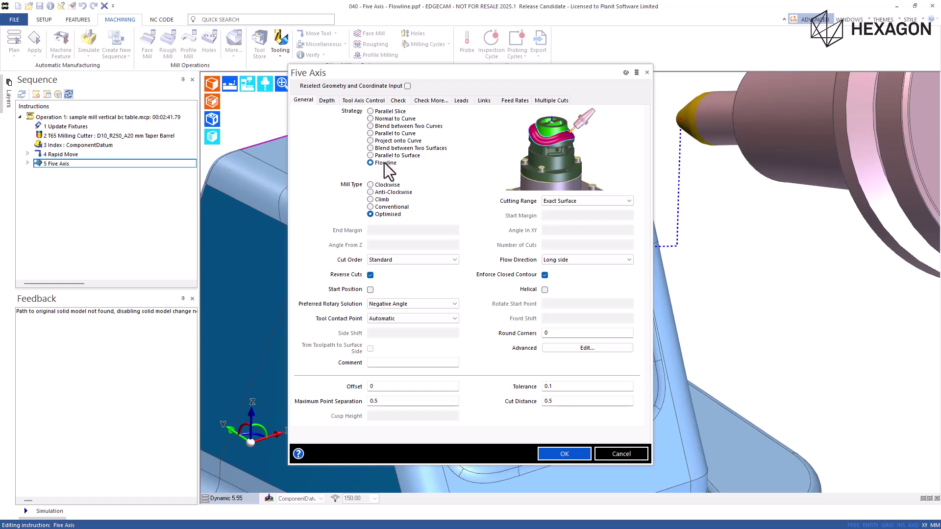
# - Keep Flowline strategy with Flow Direction 'Long side' and calculate the Five Axis toolpath
pyautogui.click(581, 261)
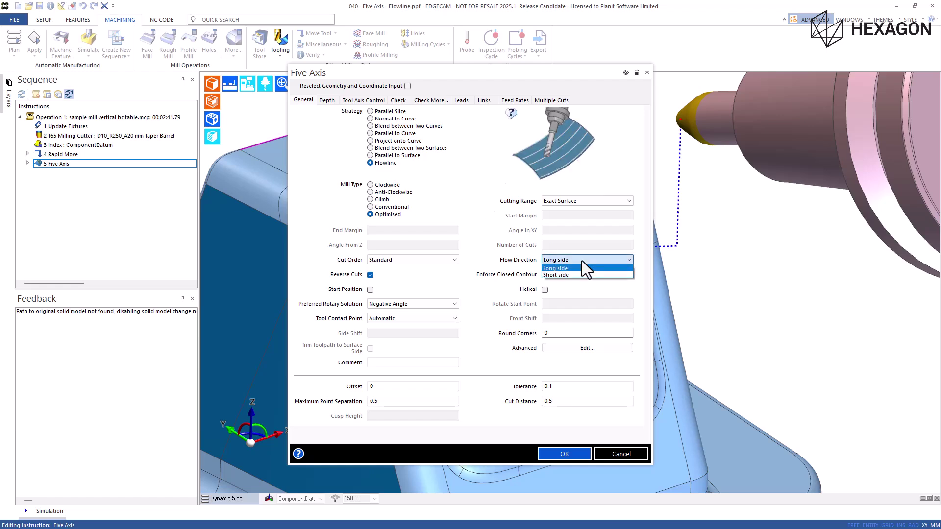
pyautogui.click(582, 261)
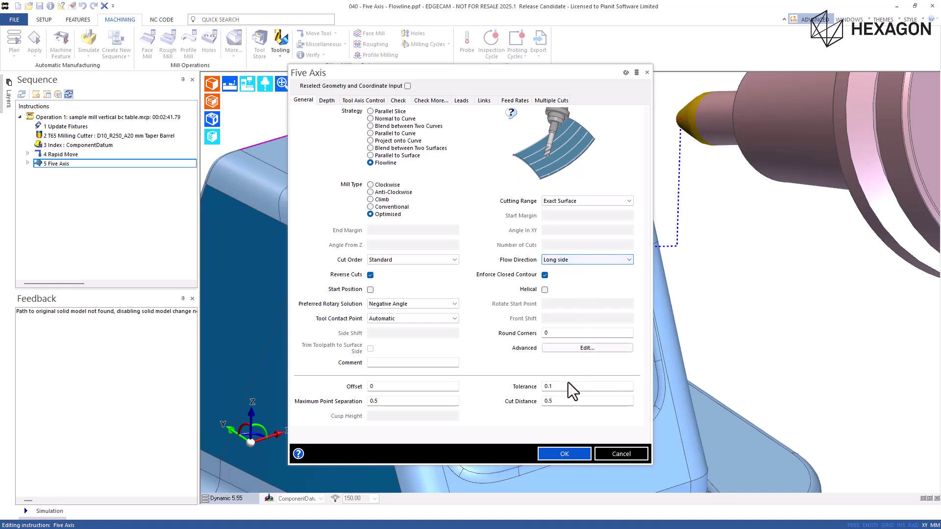
pyautogui.click(564, 455)
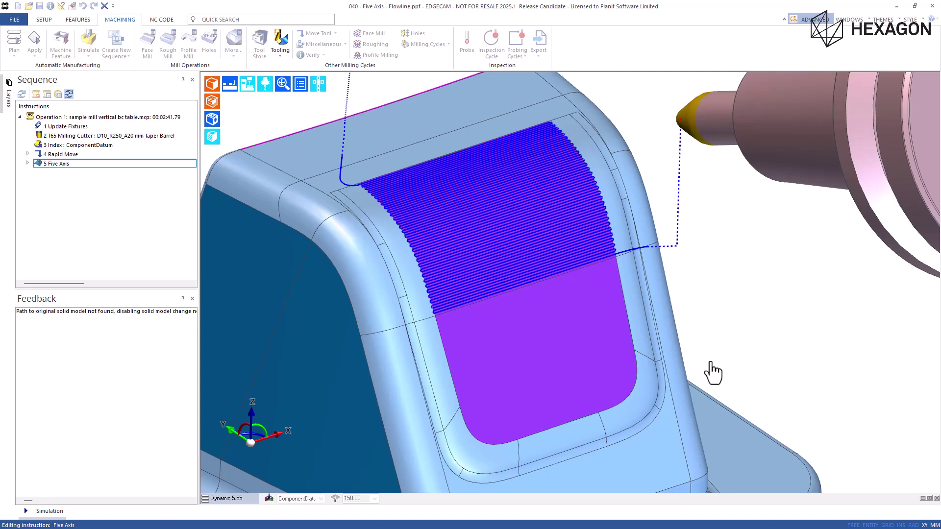
pyautogui.click(89, 44)
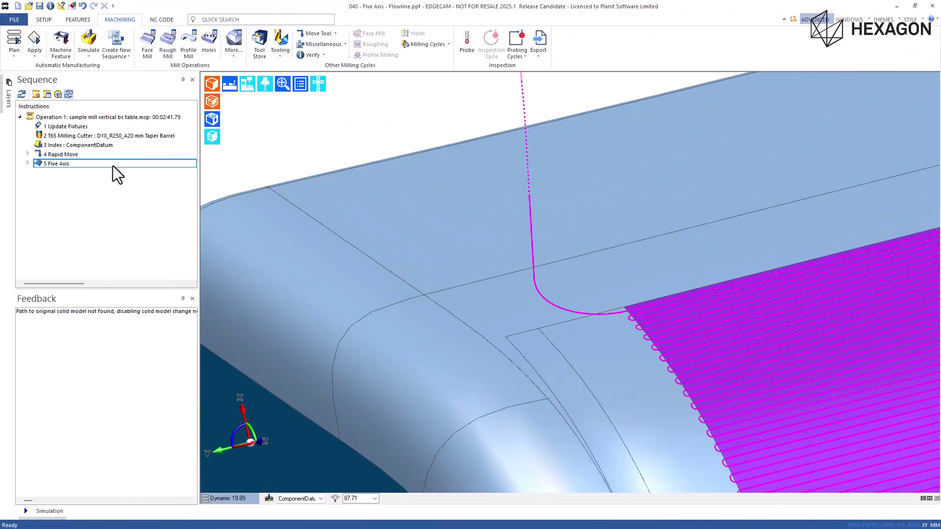
# - Edit the 5 Five Axis cycle to use Automatic leads and regenerate the toolpath
pyautogui.doubleClick(109, 164)
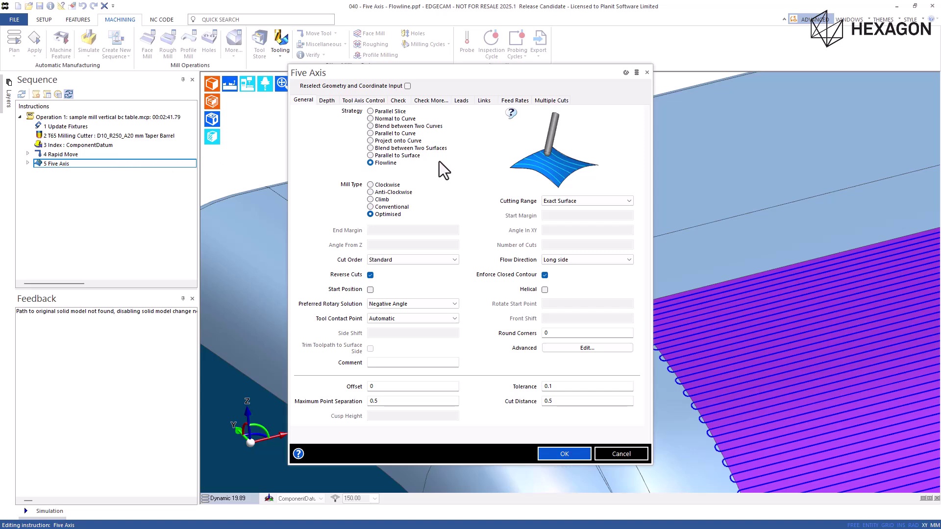
pyautogui.click(465, 100)
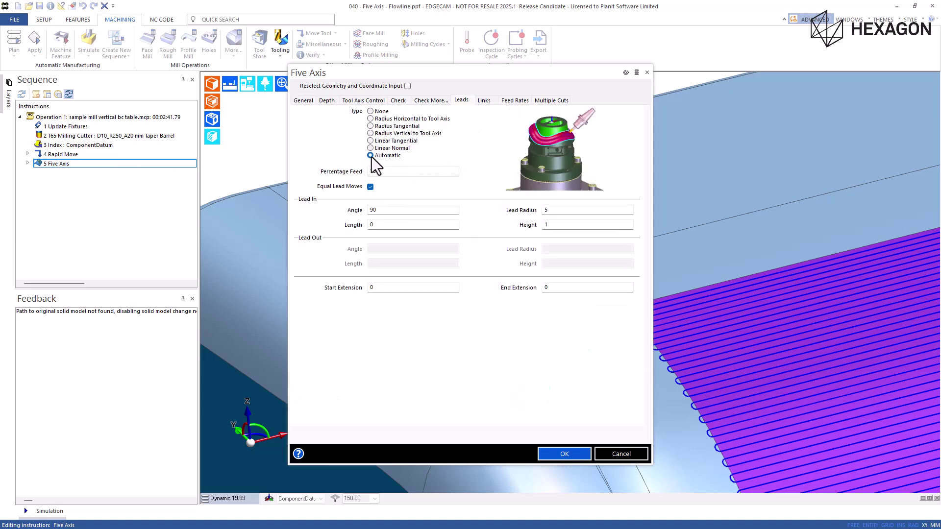
pyautogui.click(564, 455)
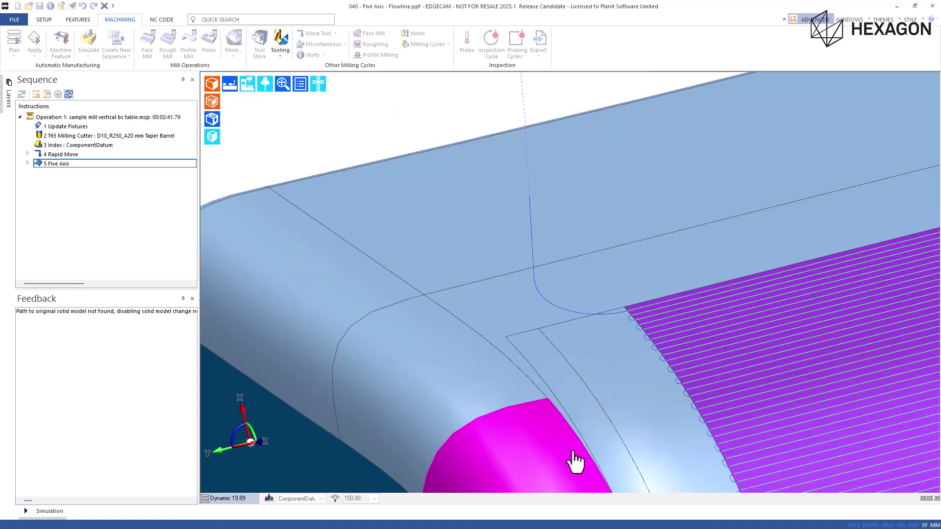
pyautogui.moveTo(567, 308)
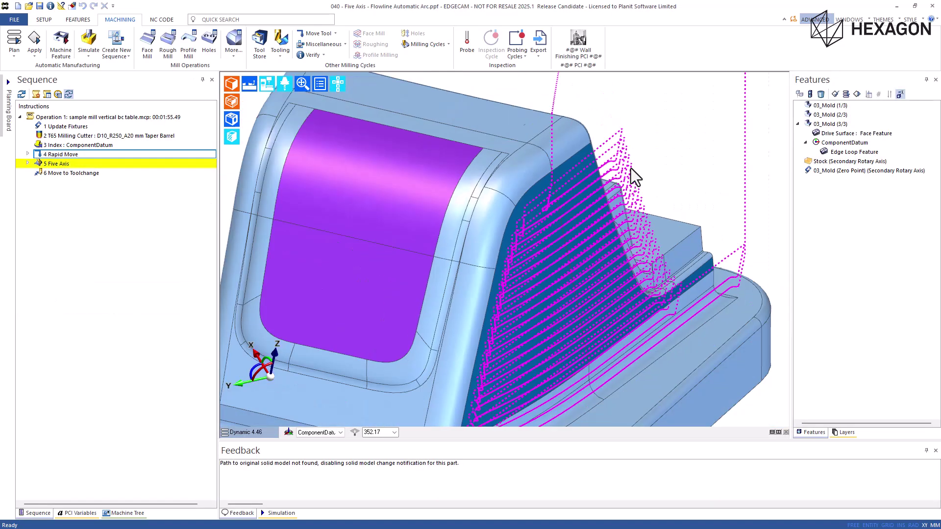
# - Delete sequence rows 3 to 6: index, rapid move, Five Axis and toolchange instructions
pyautogui.scroll(-3, 678, 118)
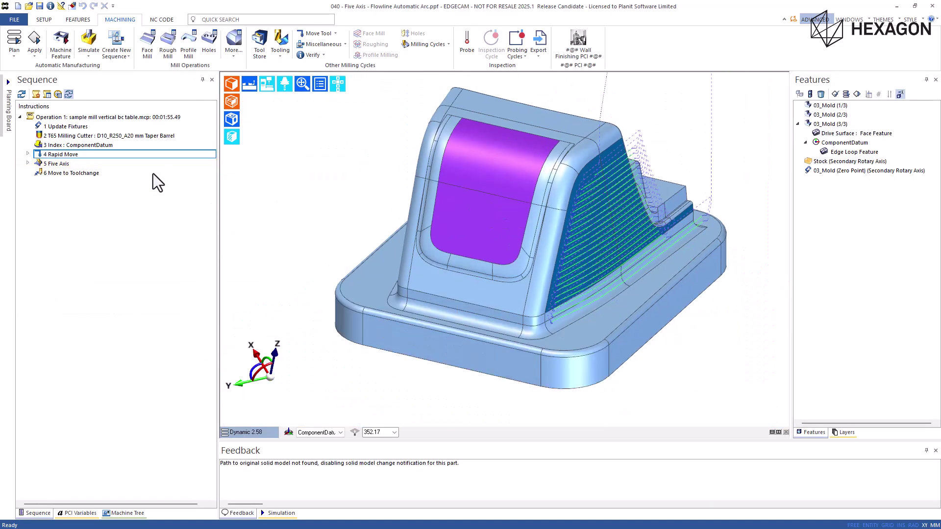
pyautogui.click(95, 145)
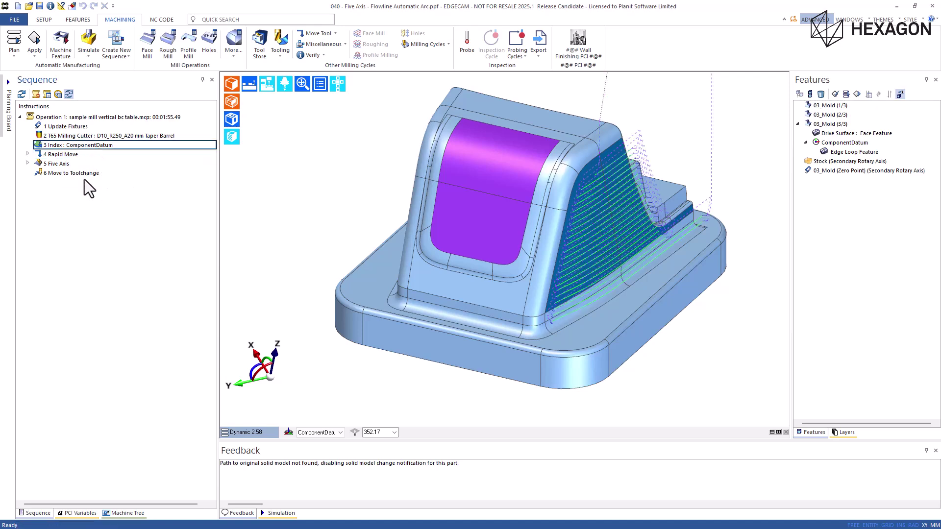
pyautogui.keyDown('shift'); pyautogui.click(85, 175); pyautogui.keyUp('shift')
pyautogui.rightClick(84, 175)
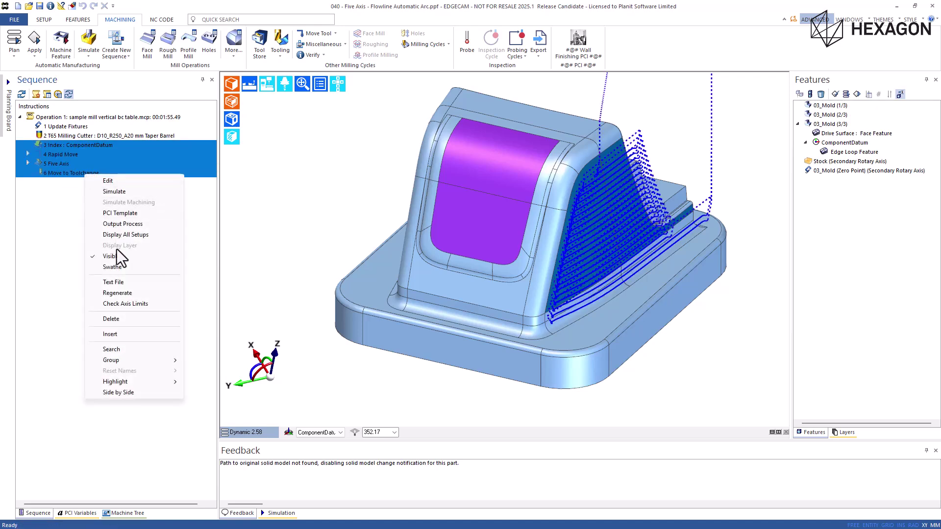
pyautogui.click(118, 319)
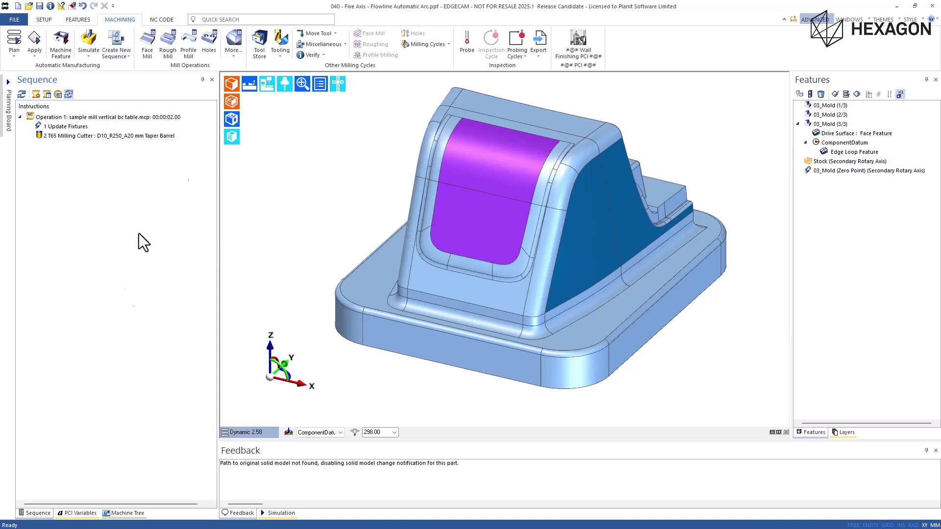
# - Start Wall Finishing PCI with default settings and pick the sloped wall's base edge
pyautogui.click(577, 46)
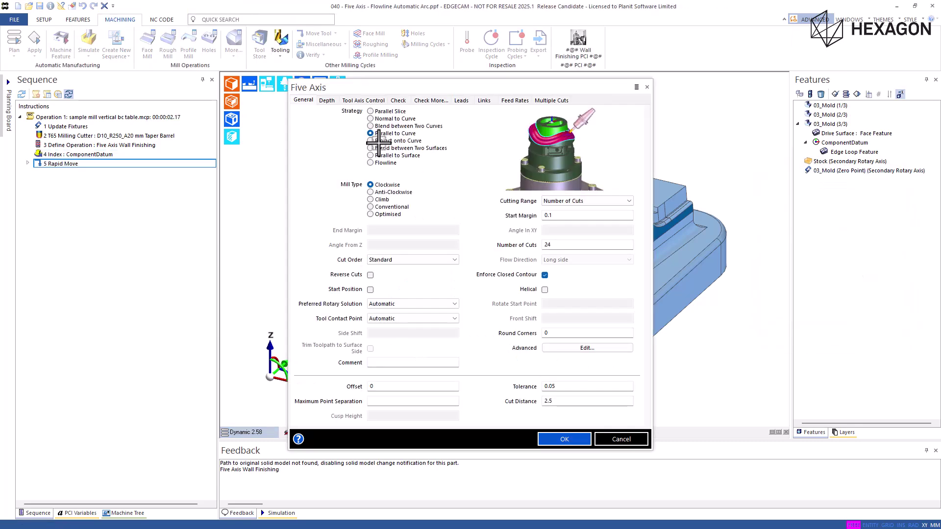
pyautogui.click(562, 441)
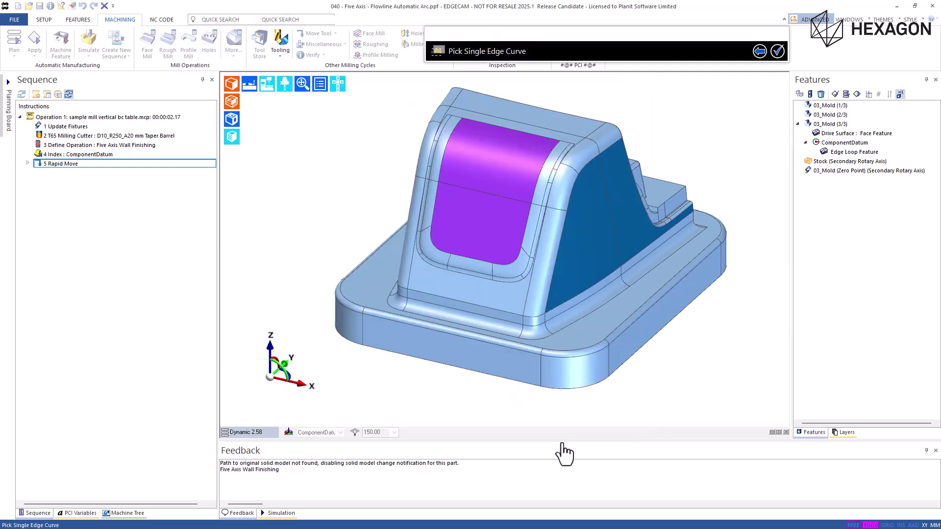
pyautogui.click(644, 246)
pyautogui.rightClick(740, 345)
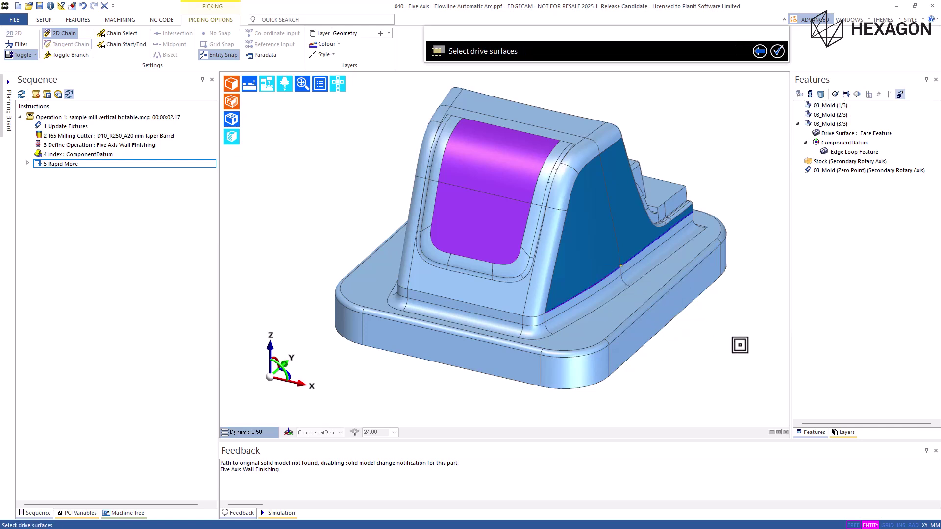
# - Pick the sloped right wall as drive surface and 03_Mold (3/3) as check surfaces
pyautogui.click(625, 212)
pyautogui.rightClick(738, 337)
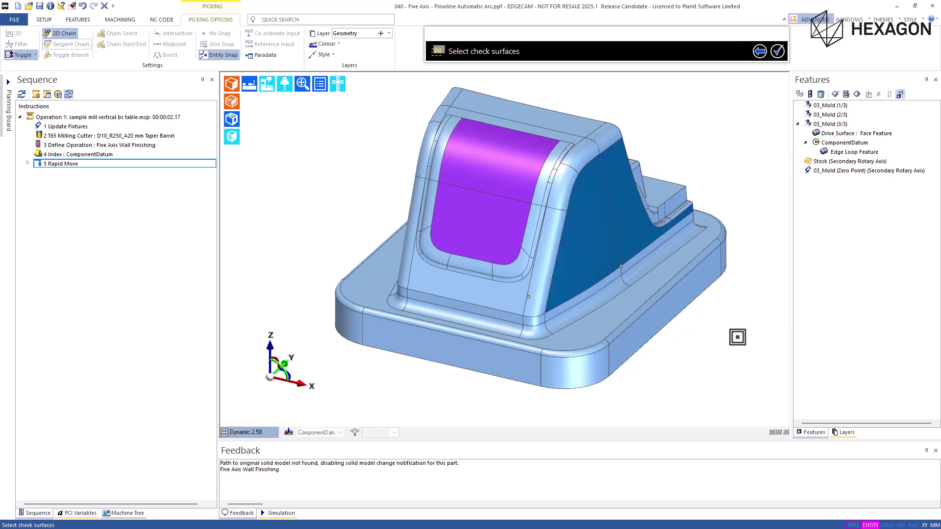
pyautogui.click(831, 124)
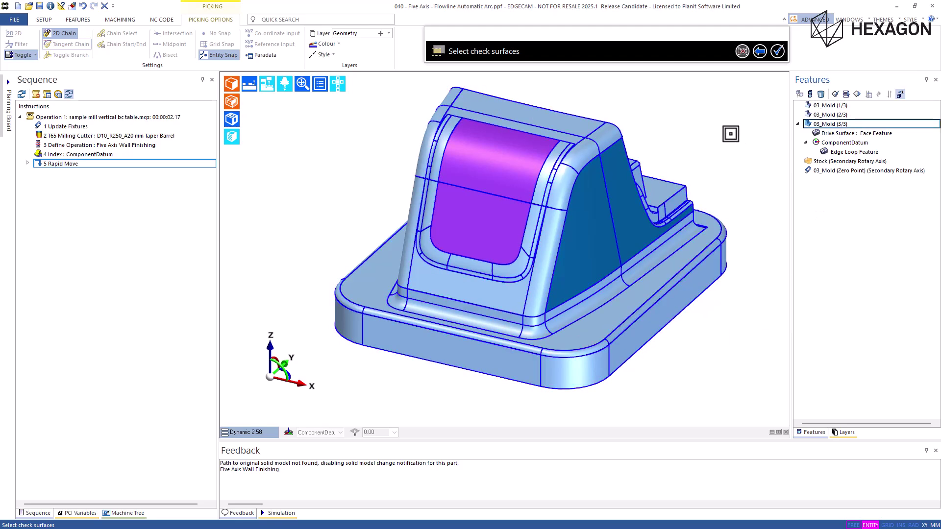
pyautogui.rightClick(731, 134)
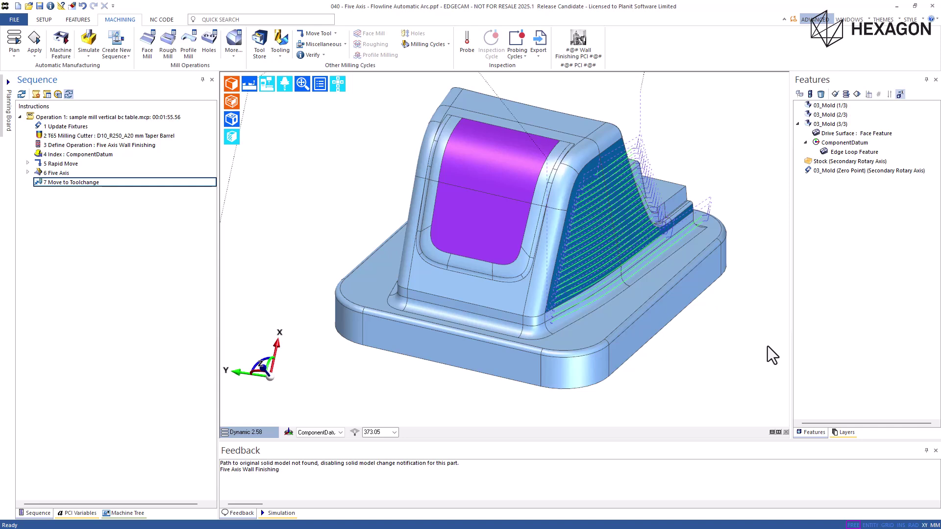
# - Run the Simulator on the sequence to watch the wall finishing toolpath
pyautogui.click(88, 40)
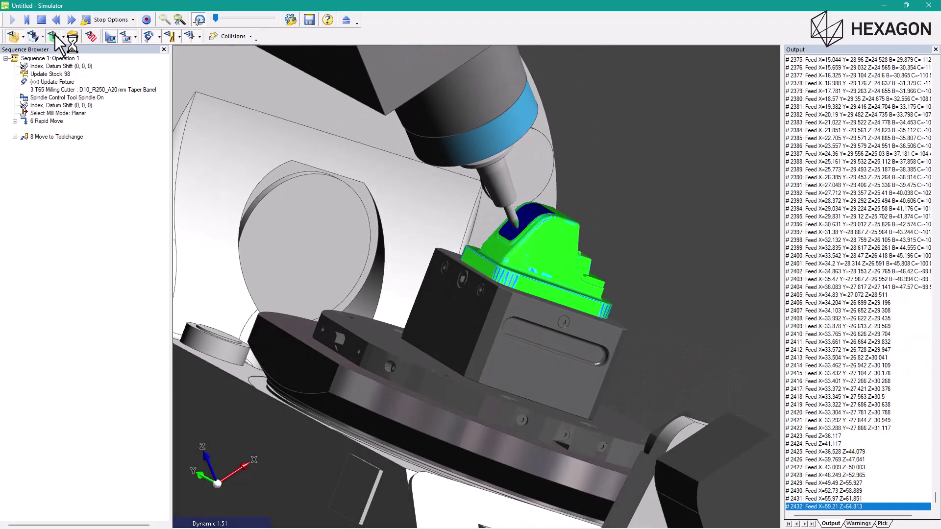
# - In the 5 Five Axis cycle's Check settings, keep Tilt Away strategy and tilt sign Either
pyautogui.doubleClick(66, 173)
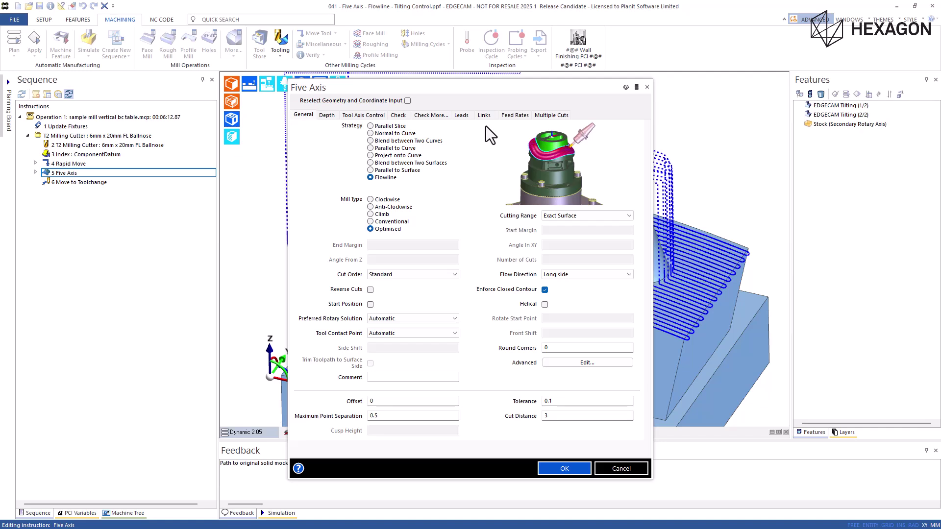
pyautogui.click(401, 117)
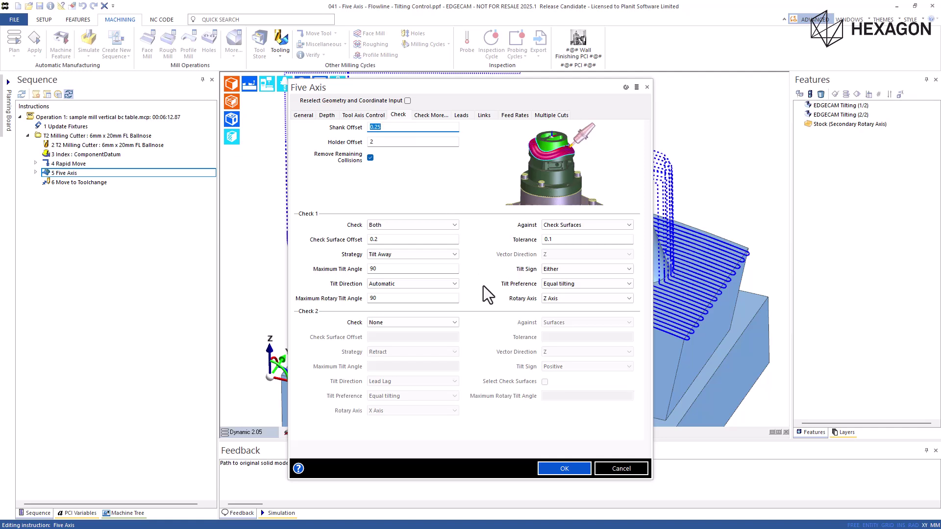
pyautogui.click(455, 254)
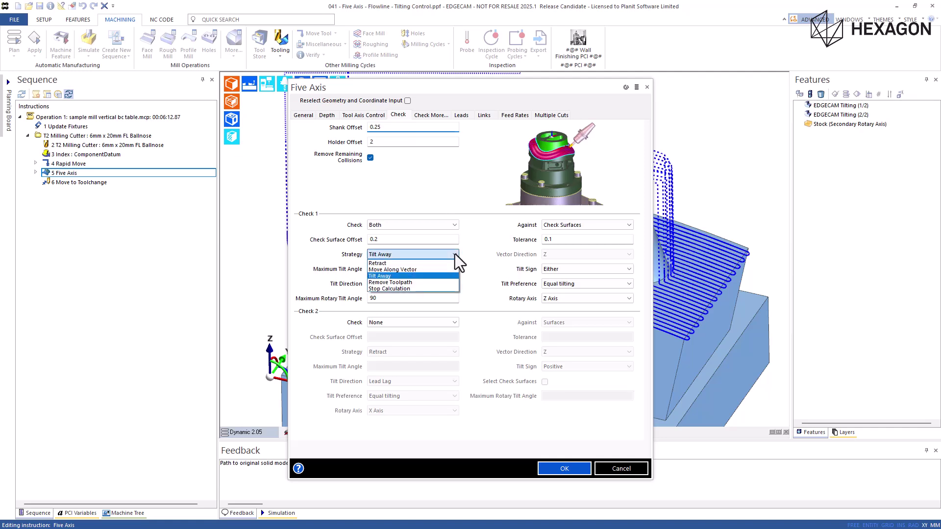
pyautogui.click(456, 254)
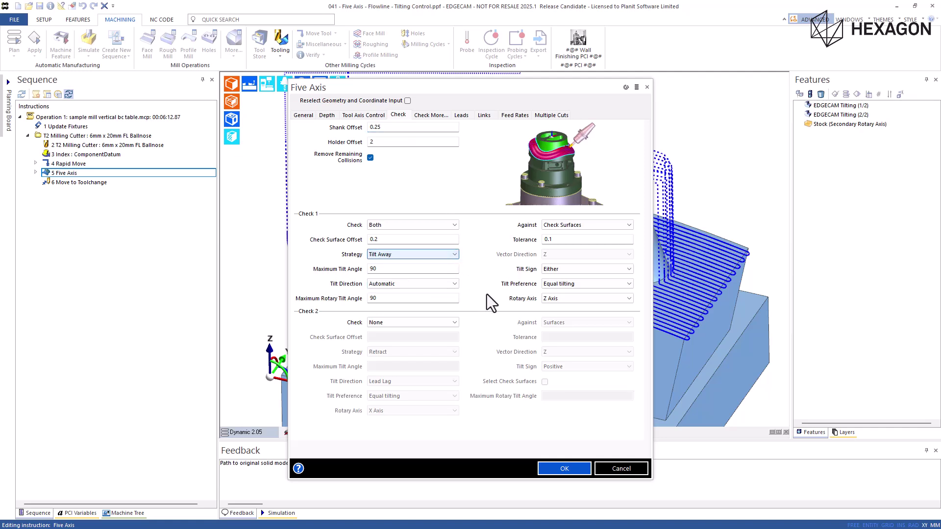
pyautogui.click(617, 271)
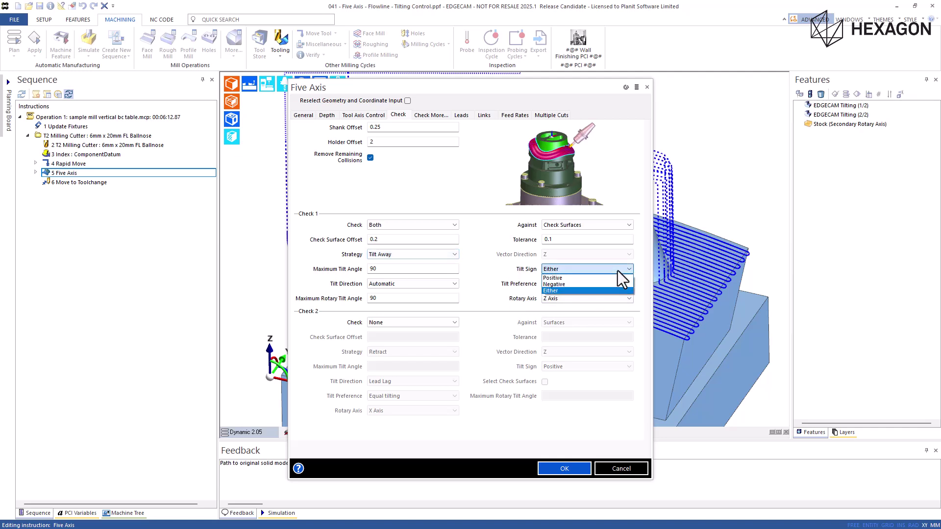
pyautogui.click(618, 270)
# - Keep Equal tilting preference, Z rotary axis and a 90 maximum rotary tilt angle
pyautogui.click(617, 285)
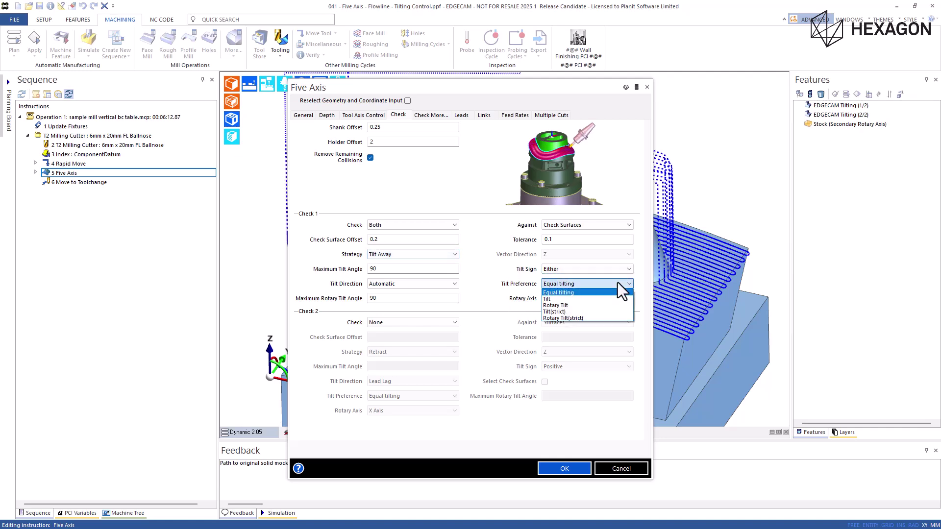
pyautogui.click(621, 286)
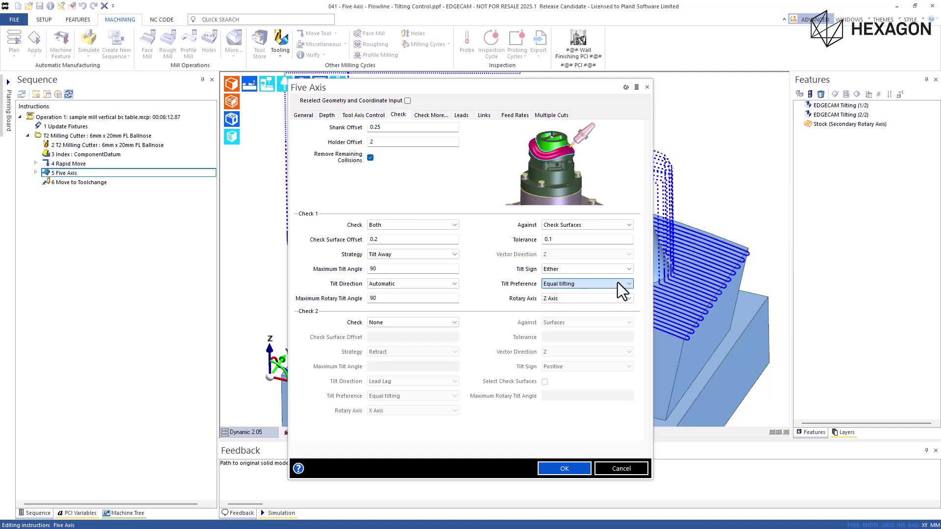
pyautogui.click(612, 298)
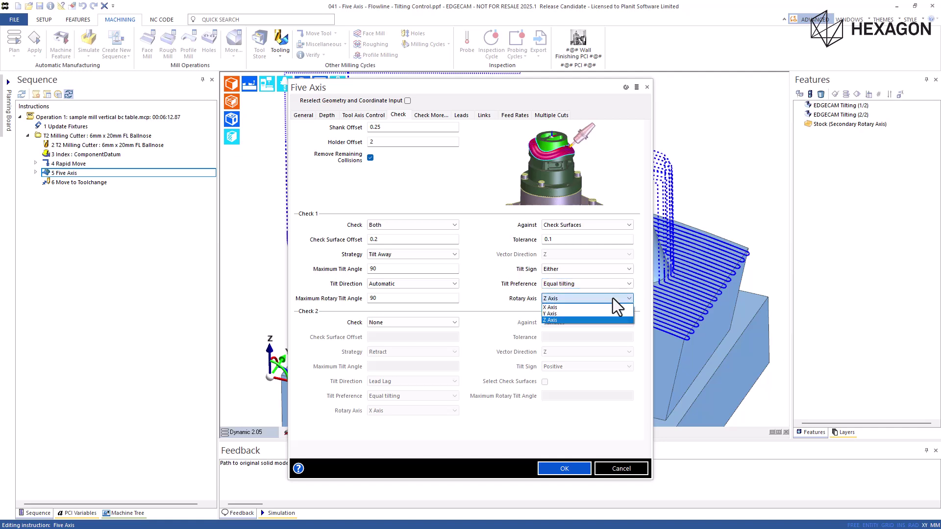
pyautogui.click(613, 298)
pyautogui.doubleClick(440, 303)
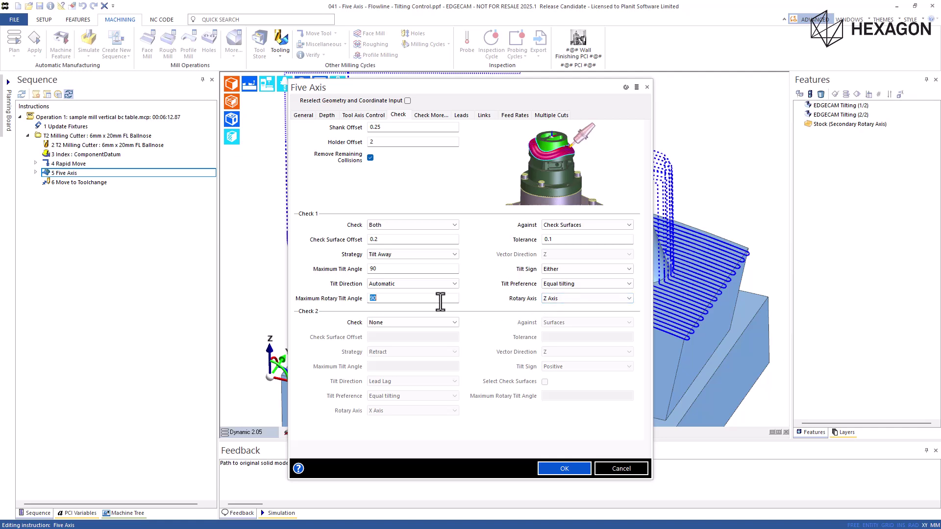